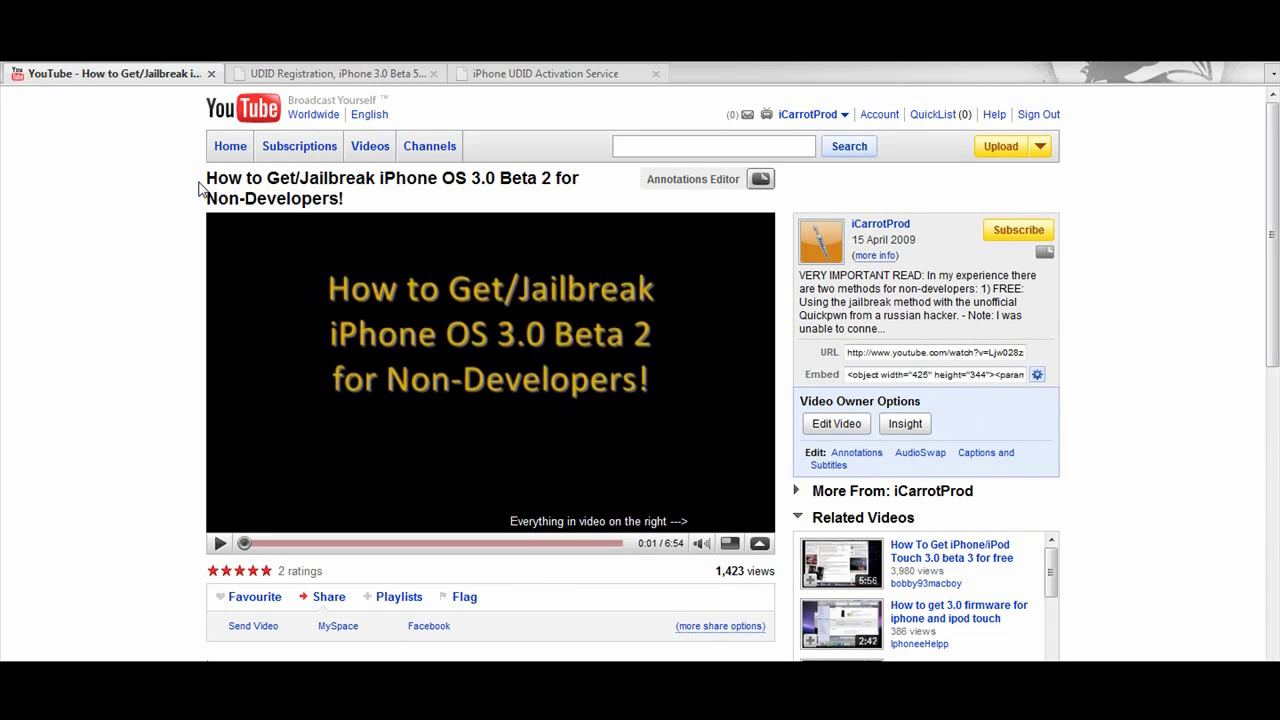
Highlight the jailbreak video's title and its "Beta 2" version wording for reference
{"action": "left_click_drag", "start_coordinate": [206, 180], "coordinate": [357, 207]}
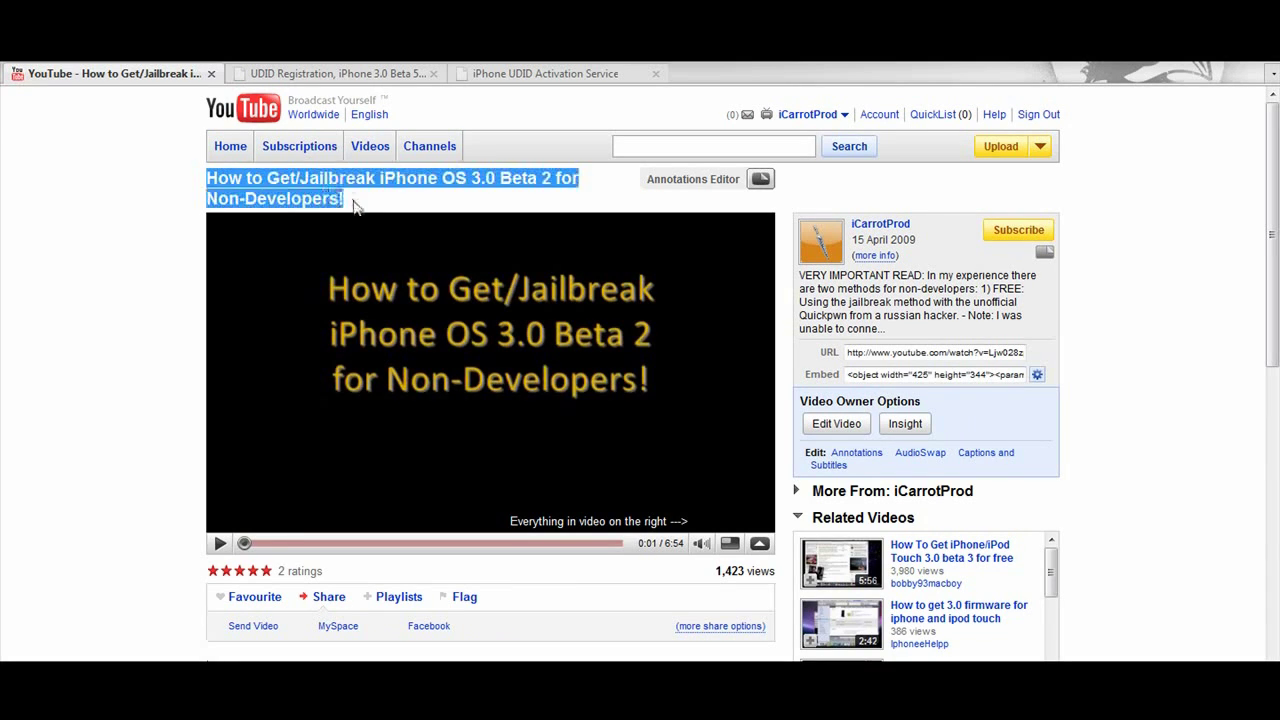
{"action": "left_click", "coordinate": [363, 204]}
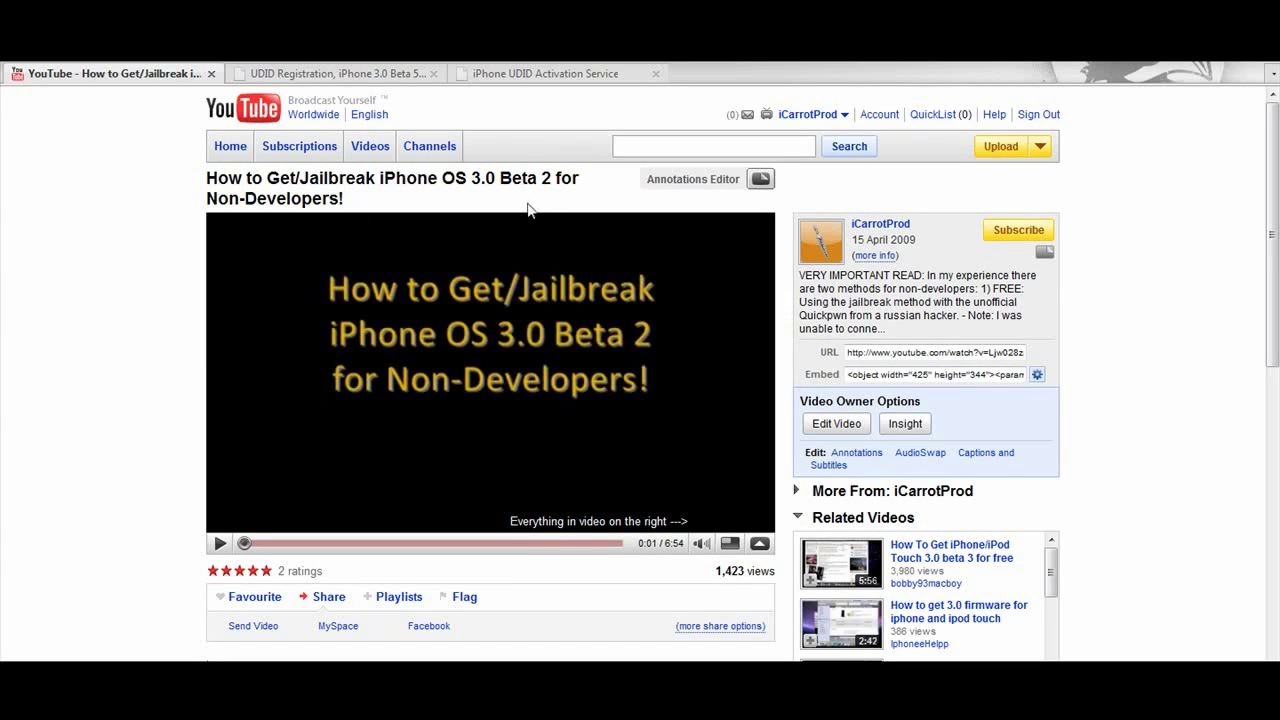
{"action": "left_click_drag", "start_coordinate": [501, 179], "coordinate": [547, 178]}
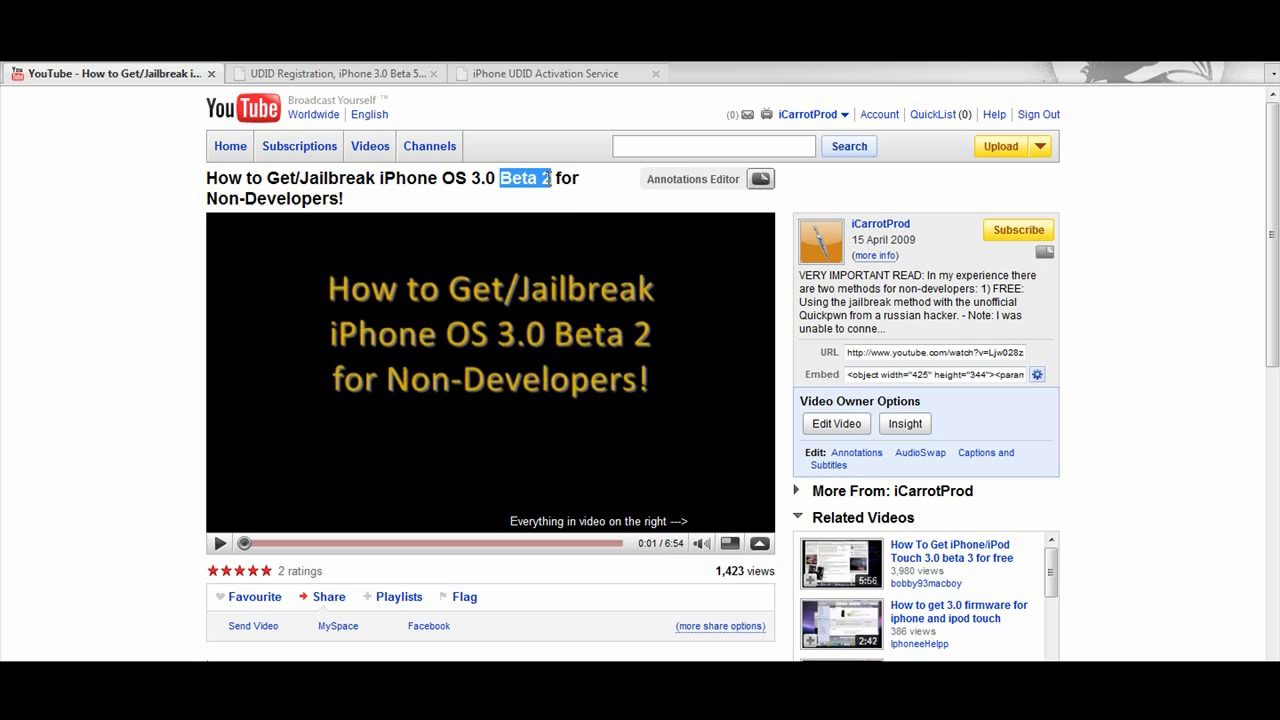
{"action": "left_click", "coordinate": [584, 207]}
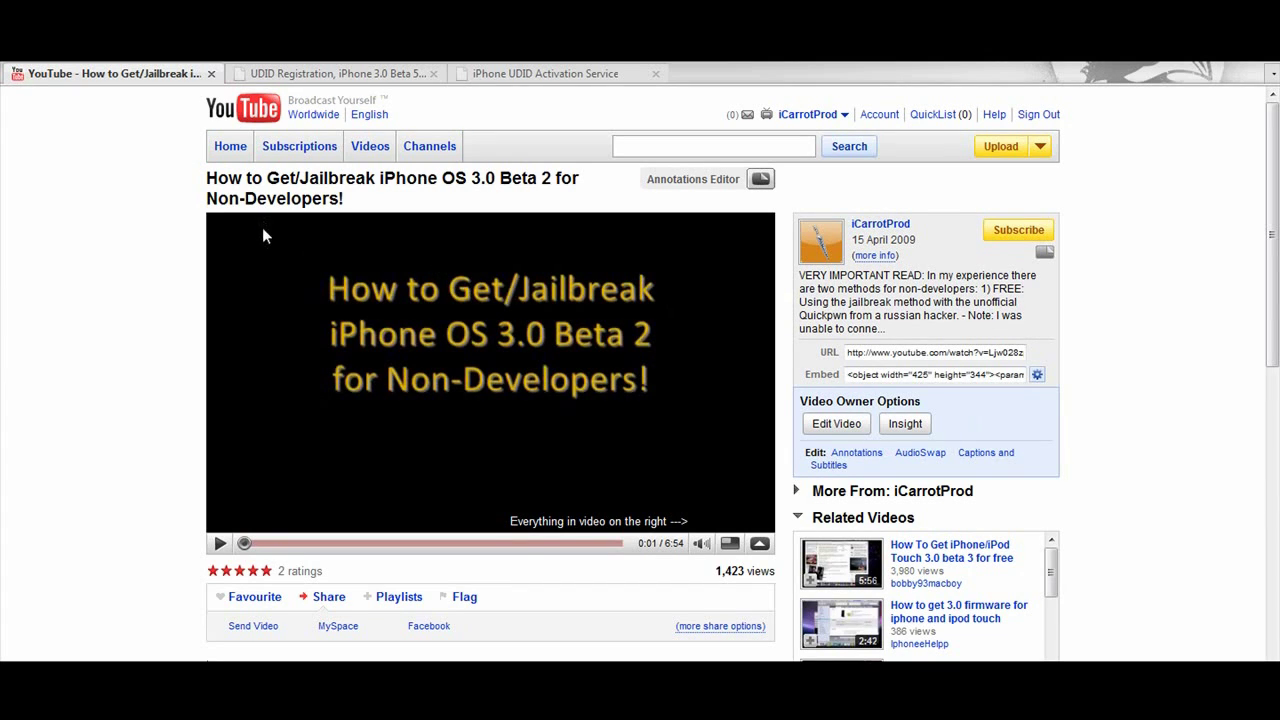
Look through the UDID Registration site's introduction and its Product 1 description for developer account access
{"action": "left_click", "coordinate": [320, 76]}
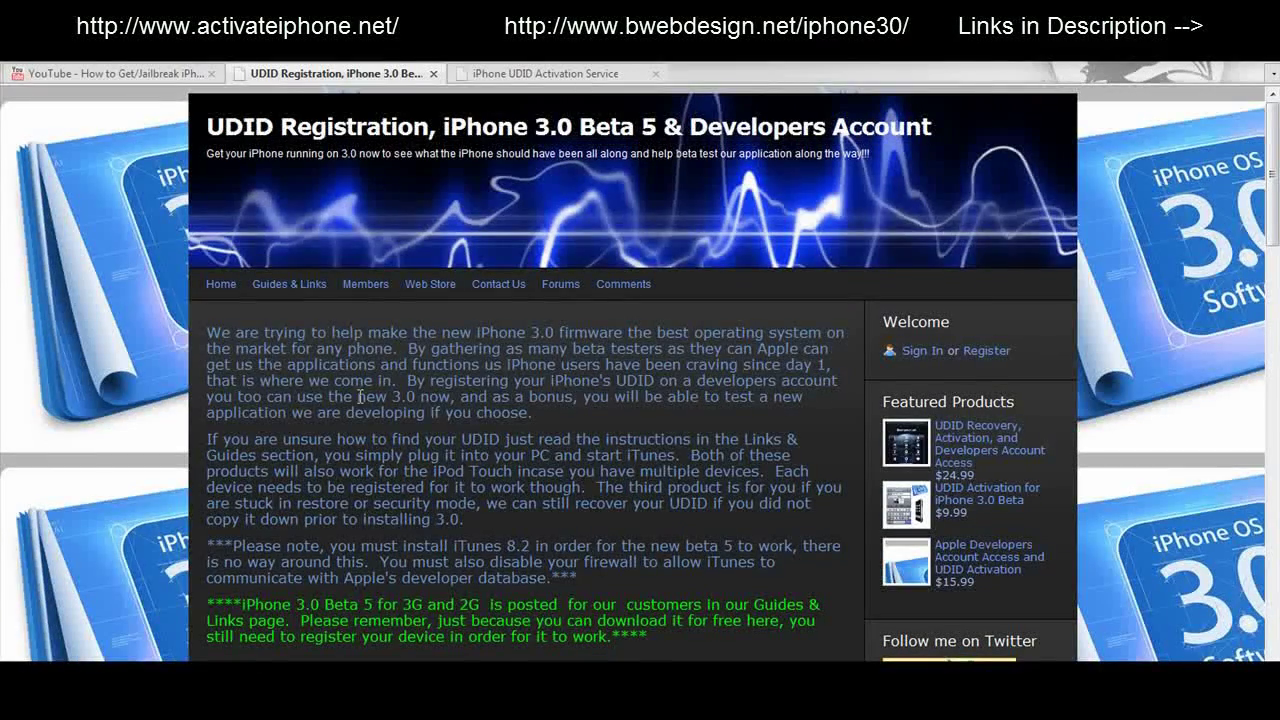
{"action": "scroll", "coordinate": [355, 392], "scroll_direction": "down", "scroll_amount": 3}
{"action": "scroll", "coordinate": [352, 392], "scroll_direction": "down", "scroll_amount": 4}
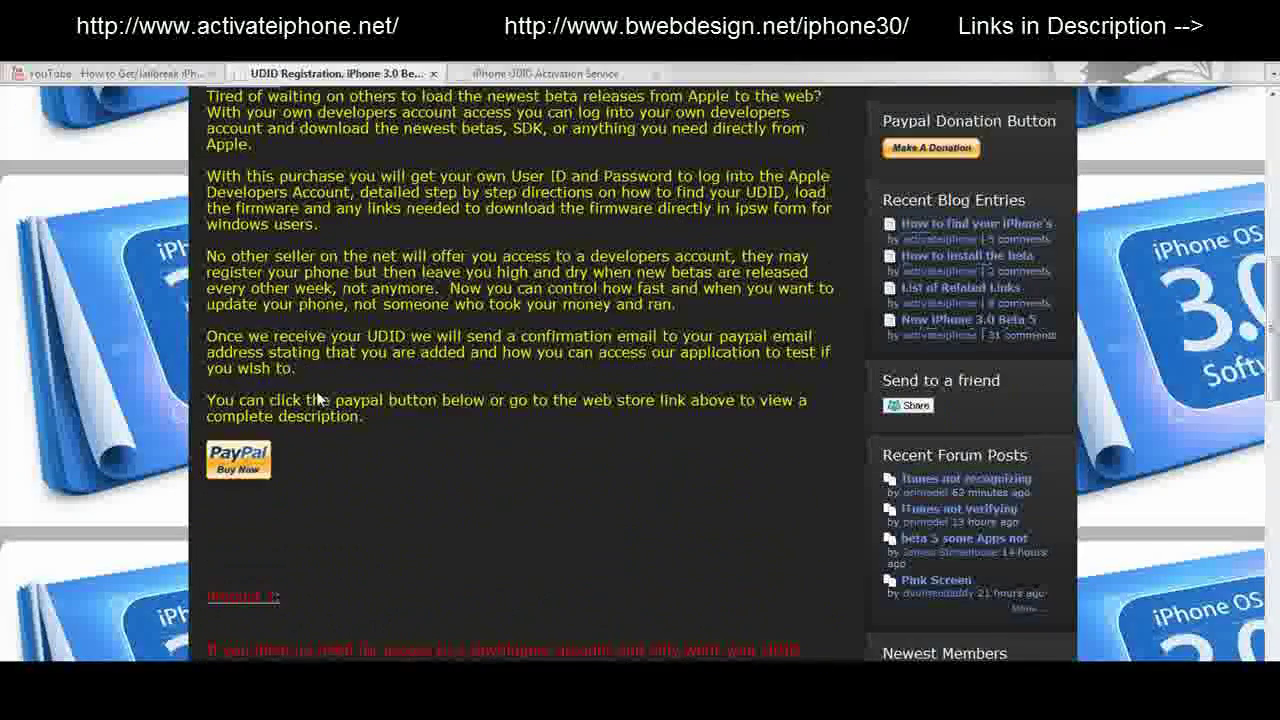
{"action": "scroll", "coordinate": [290, 490], "scroll_direction": "up", "scroll_amount": 1}
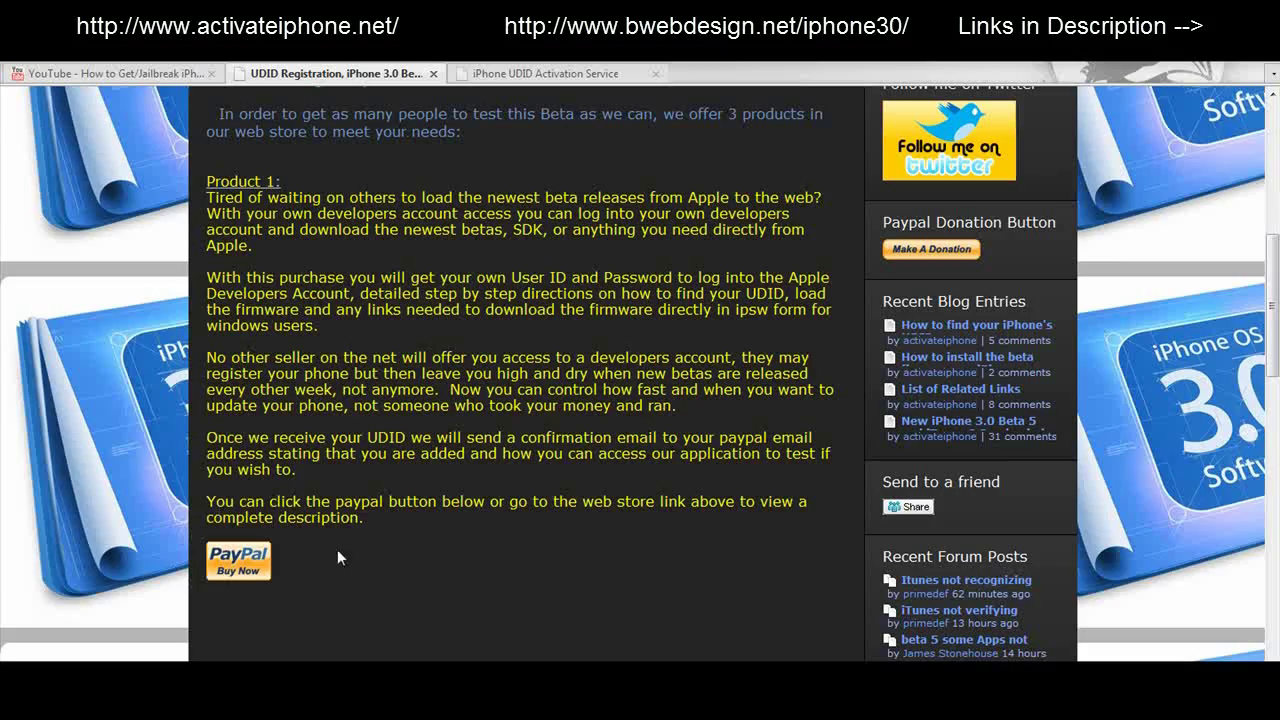
{"action": "scroll", "coordinate": [358, 472], "scroll_direction": "up", "scroll_amount": 6}
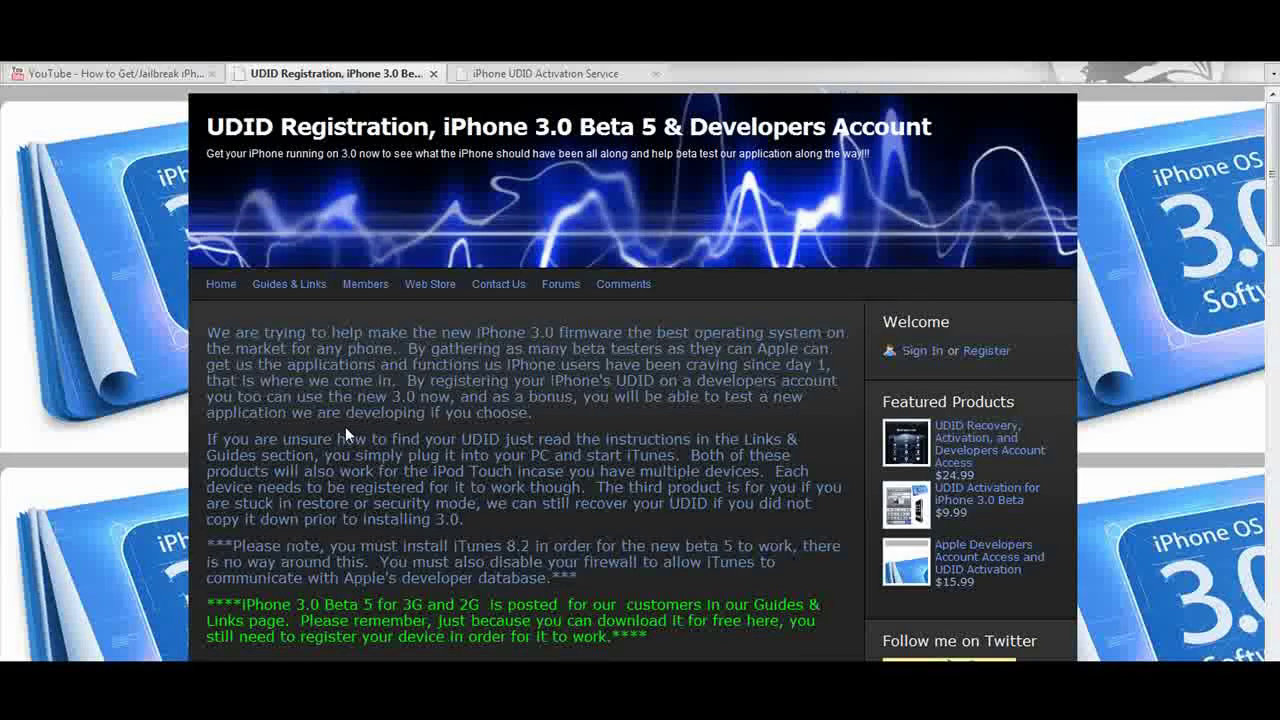
View the iPhone UDID Activation Service page, and return to the start of the UDID Registration home page
{"action": "key", "text": "ctrl+Tab"}
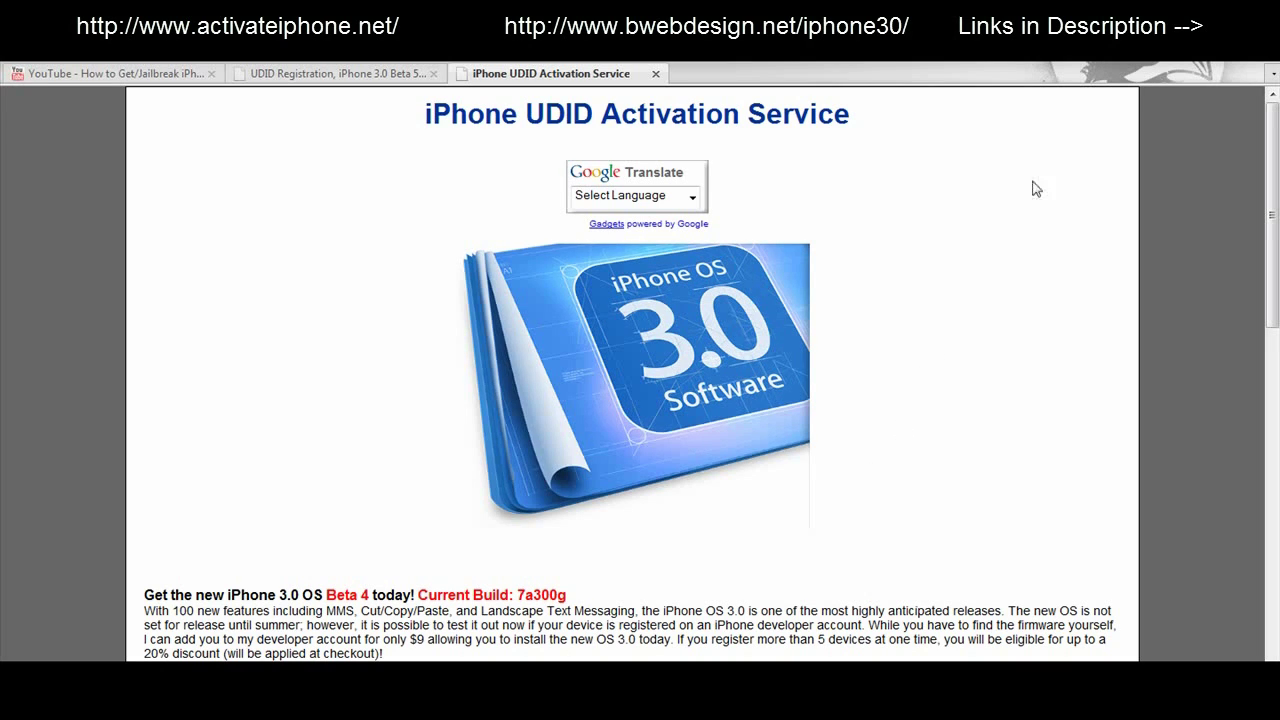
{"action": "key", "text": "ctrl+shift+Tab"}
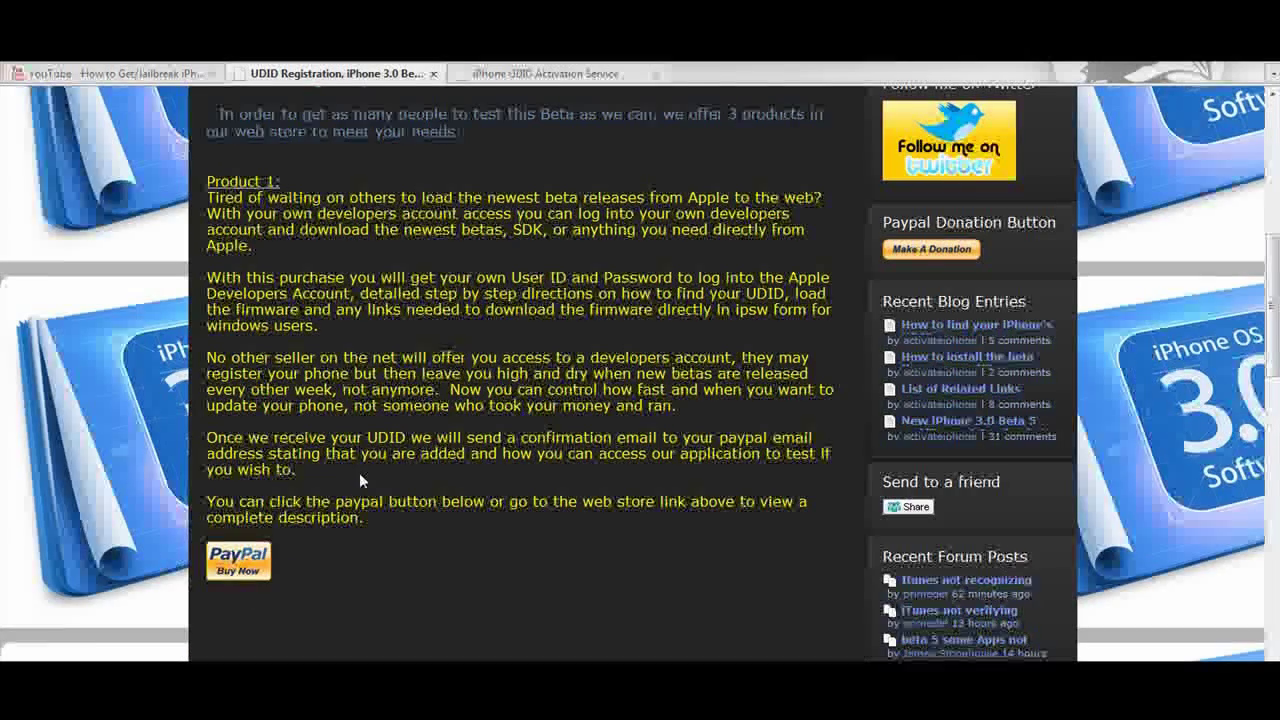
{"action": "scroll", "coordinate": [358, 472], "scroll_direction": "up", "scroll_amount": 4}
{"action": "scroll", "coordinate": [356, 468], "scroll_direction": "up", "scroll_amount": 2}
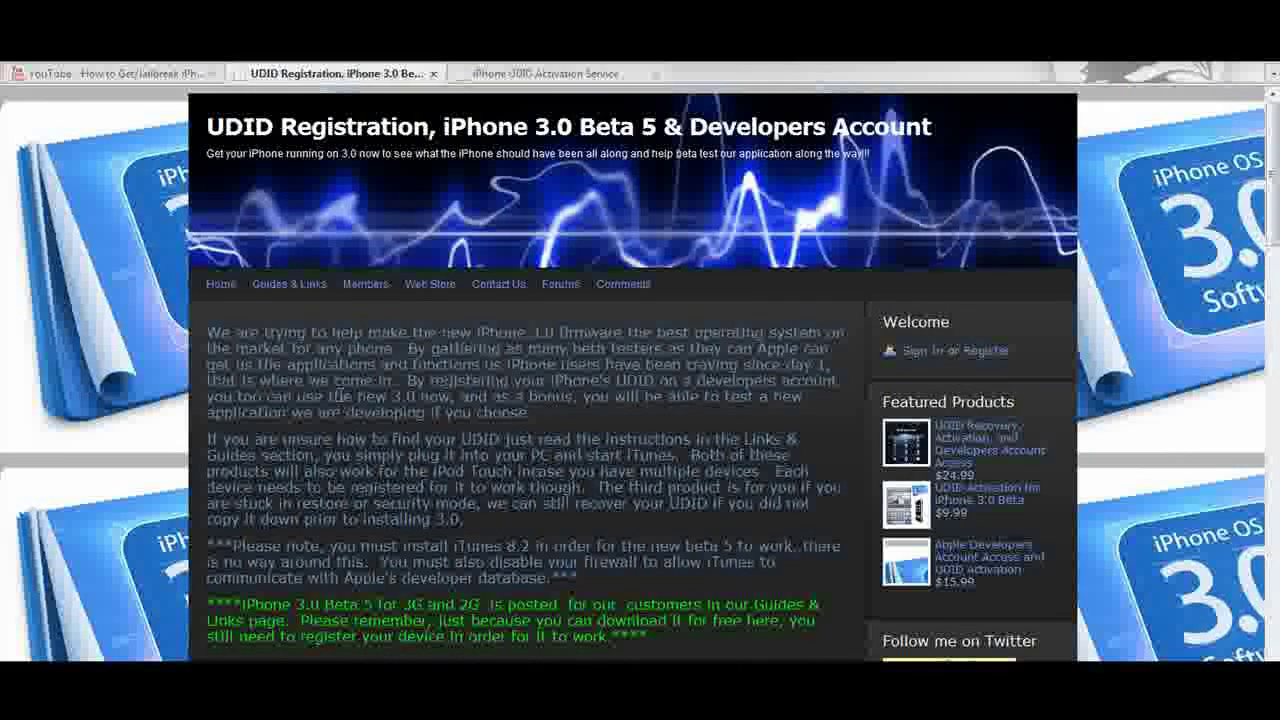
Open the site's Guides & Links page and examine the iTunes 8.2 and 3G beta links under List of Related Links
{"action": "left_click", "coordinate": [320, 288]}
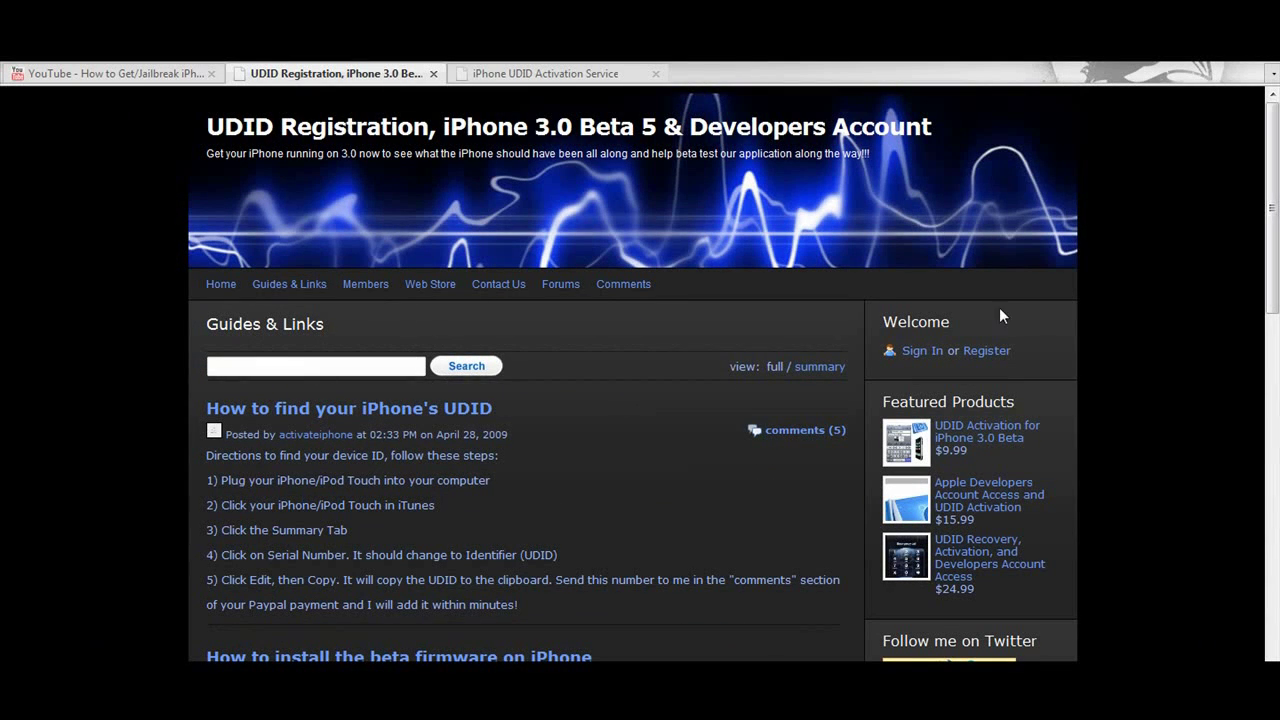
{"action": "left_click_drag", "start_coordinate": [1271, 256], "coordinate": [1268, 545]}
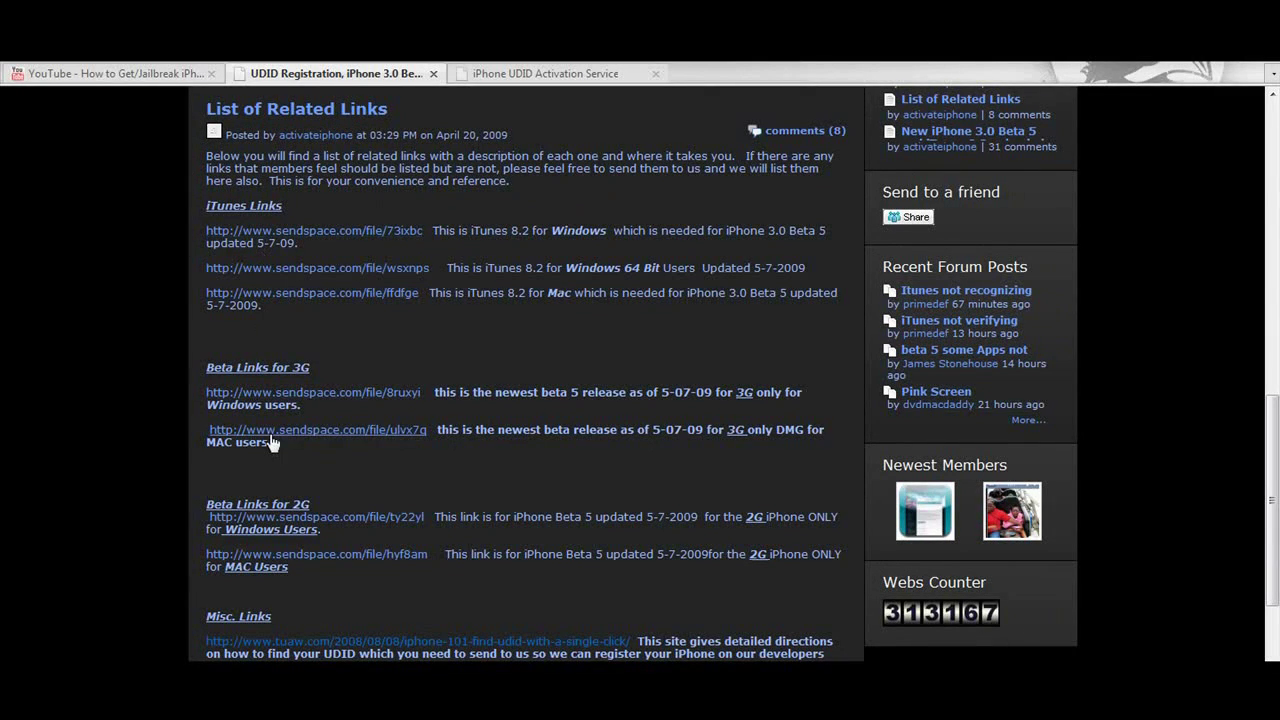
{"action": "left_click_drag", "start_coordinate": [197, 365], "coordinate": [303, 366]}
{"action": "left_click", "coordinate": [303, 366]}
{"action": "left_click_drag", "start_coordinate": [1272, 524], "coordinate": [1273, 215]}
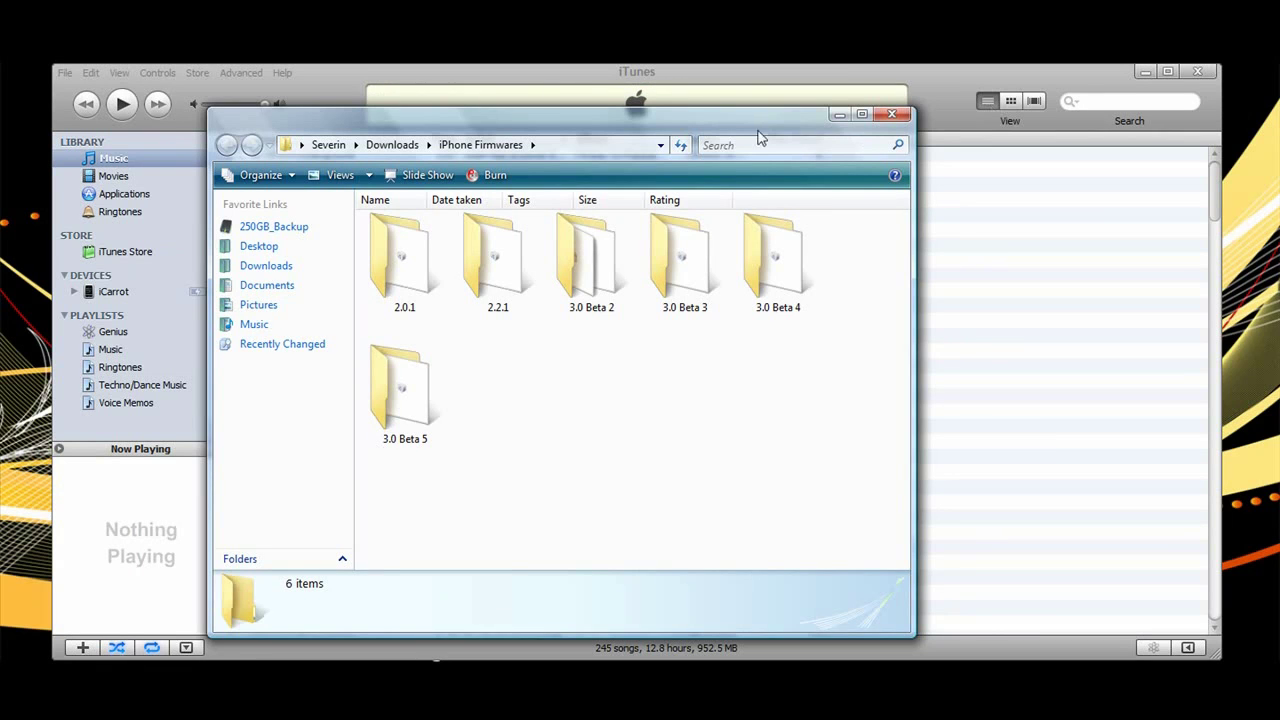
Locate iPhone1_2_3.0_7A312g_Restore.ipsw in the 3.0 Beta 5 firmware folder, show it as a tile, and open it
{"action": "left_click_drag", "start_coordinate": [743, 126], "coordinate": [819, 117]}
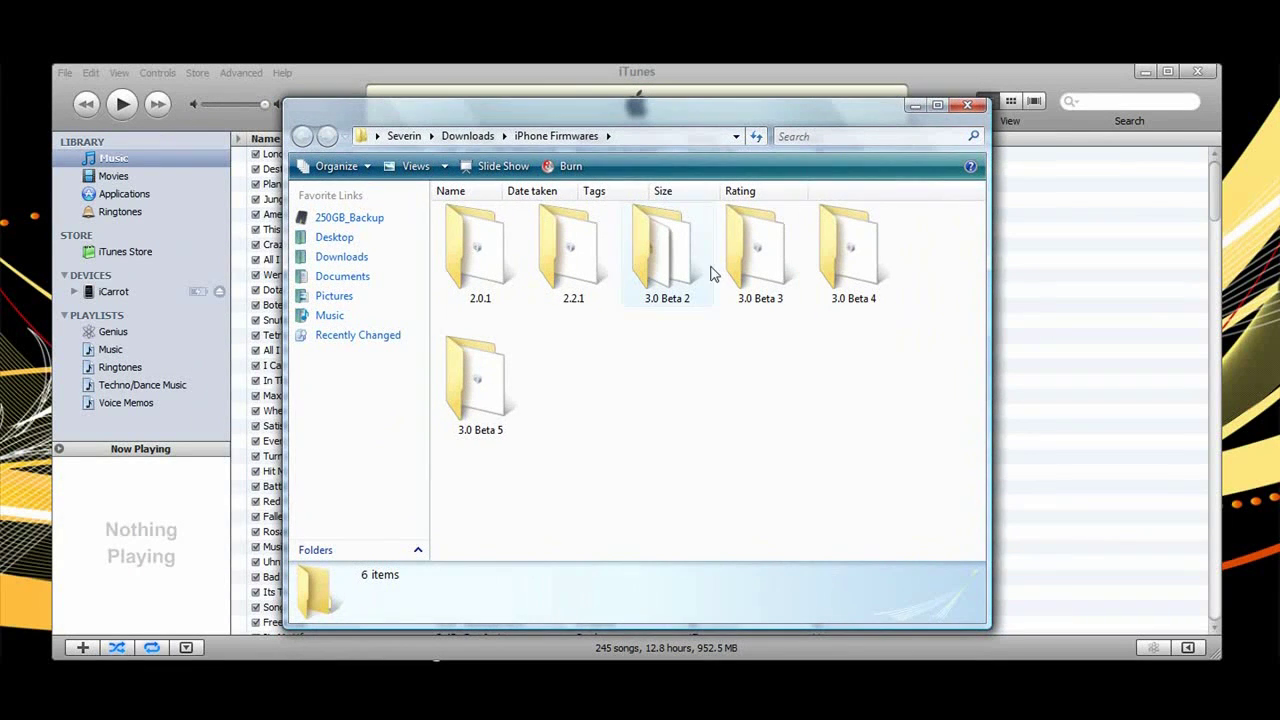
{"action": "double_click", "coordinate": [480, 422]}
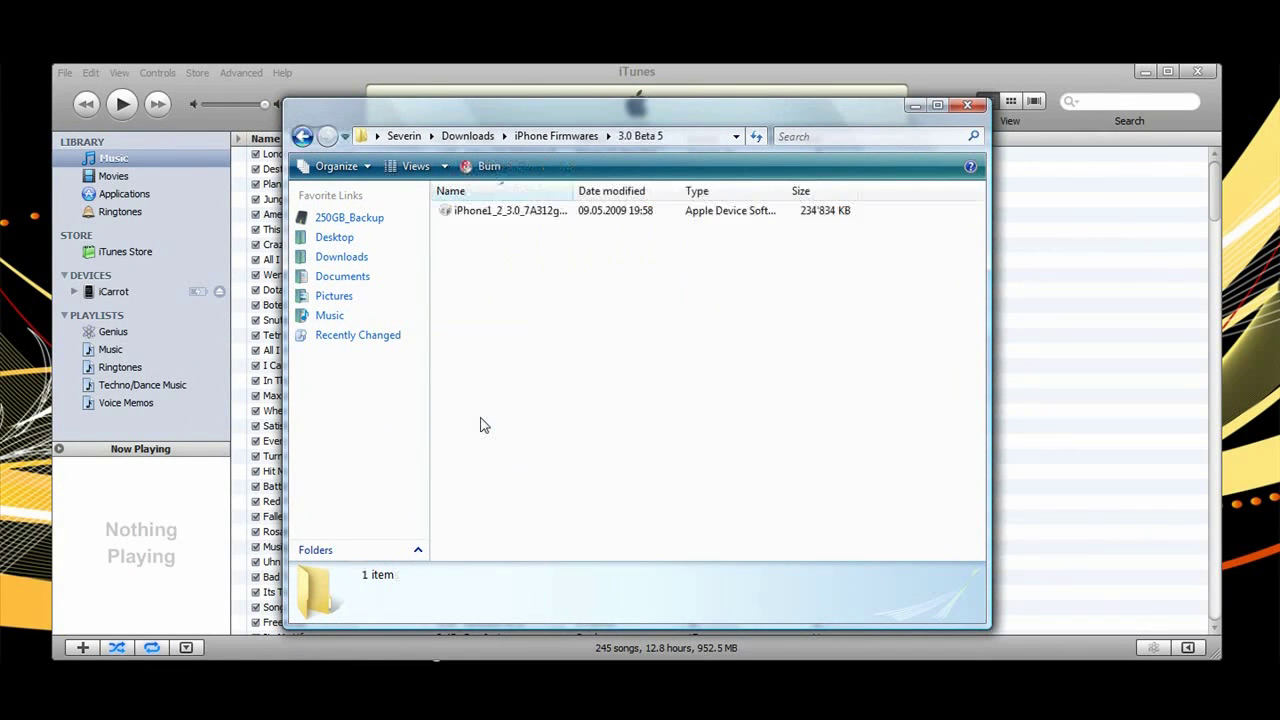
{"action": "left_click_drag", "start_coordinate": [577, 191], "coordinate": [714, 191]}
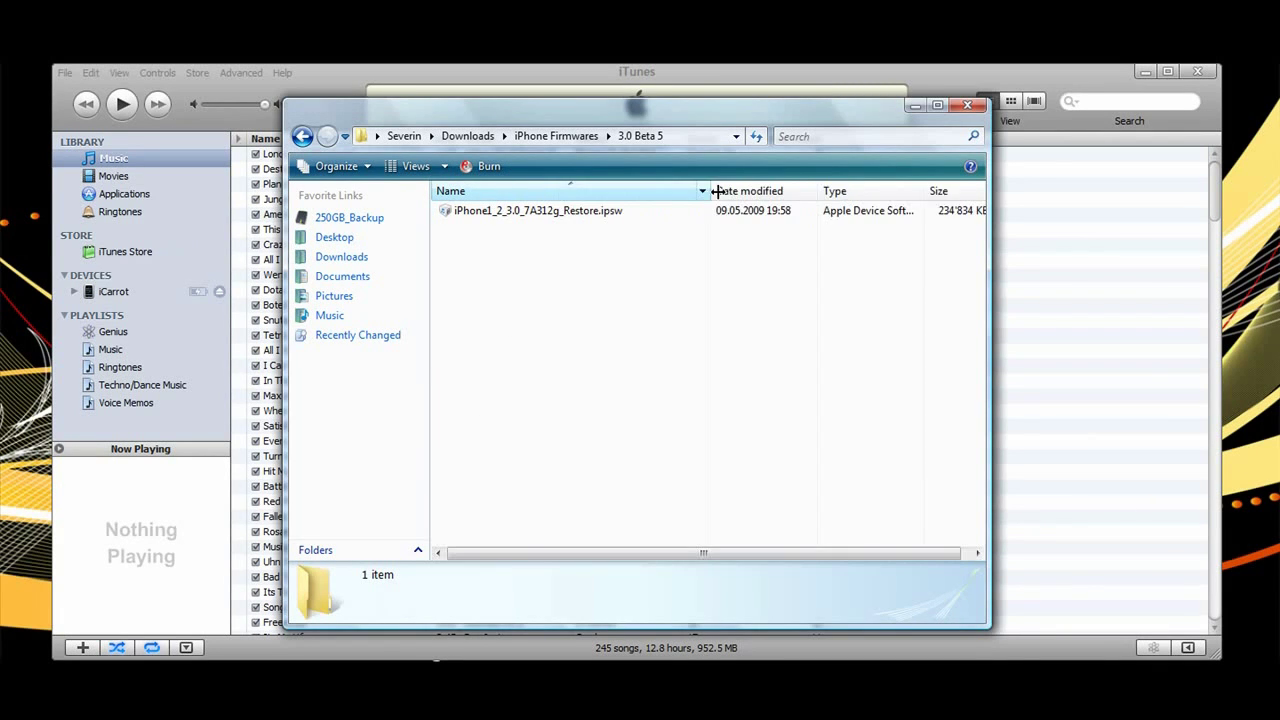
{"action": "left_click", "coordinate": [409, 167]}
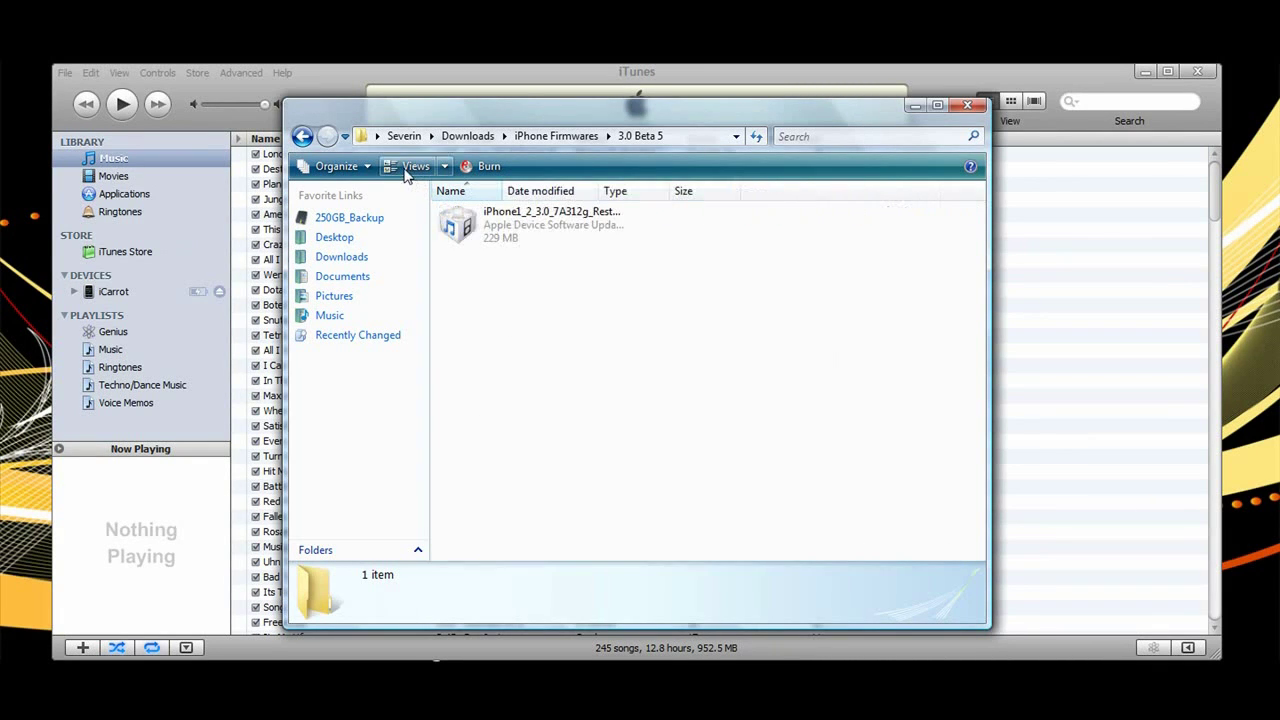
{"action": "left_click", "coordinate": [490, 238]}
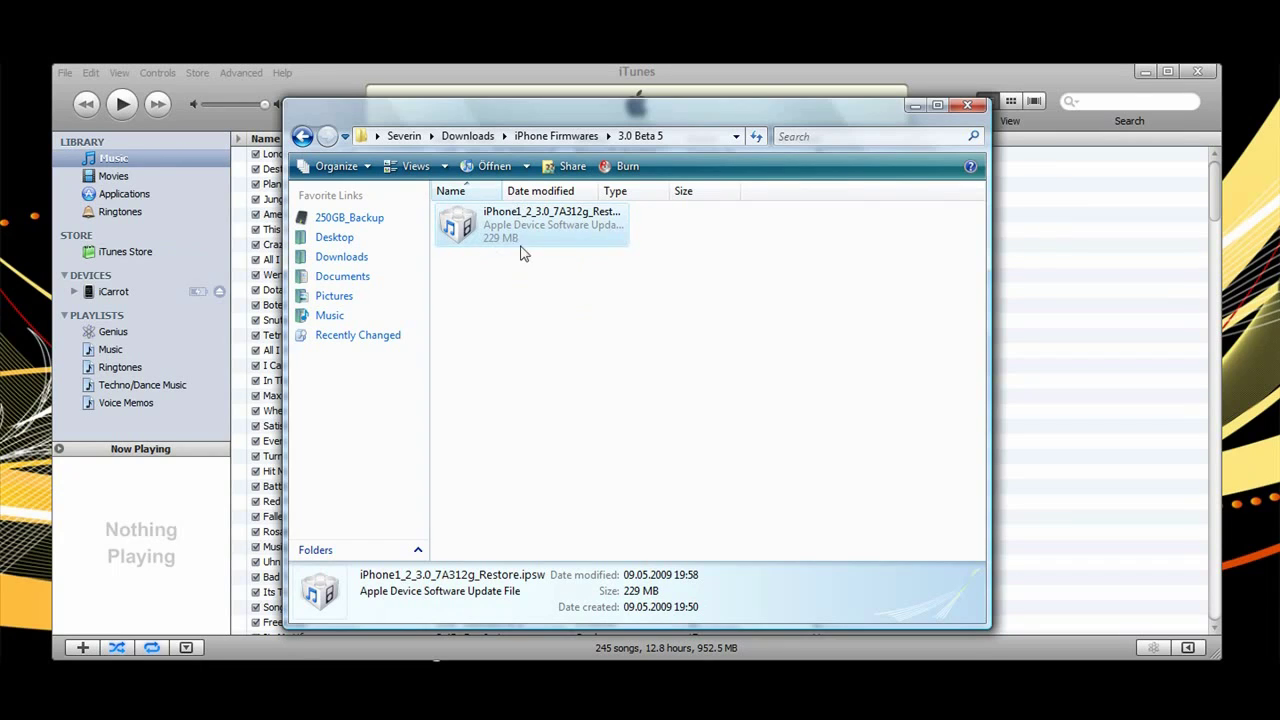
{"action": "double_click", "coordinate": [563, 221]}
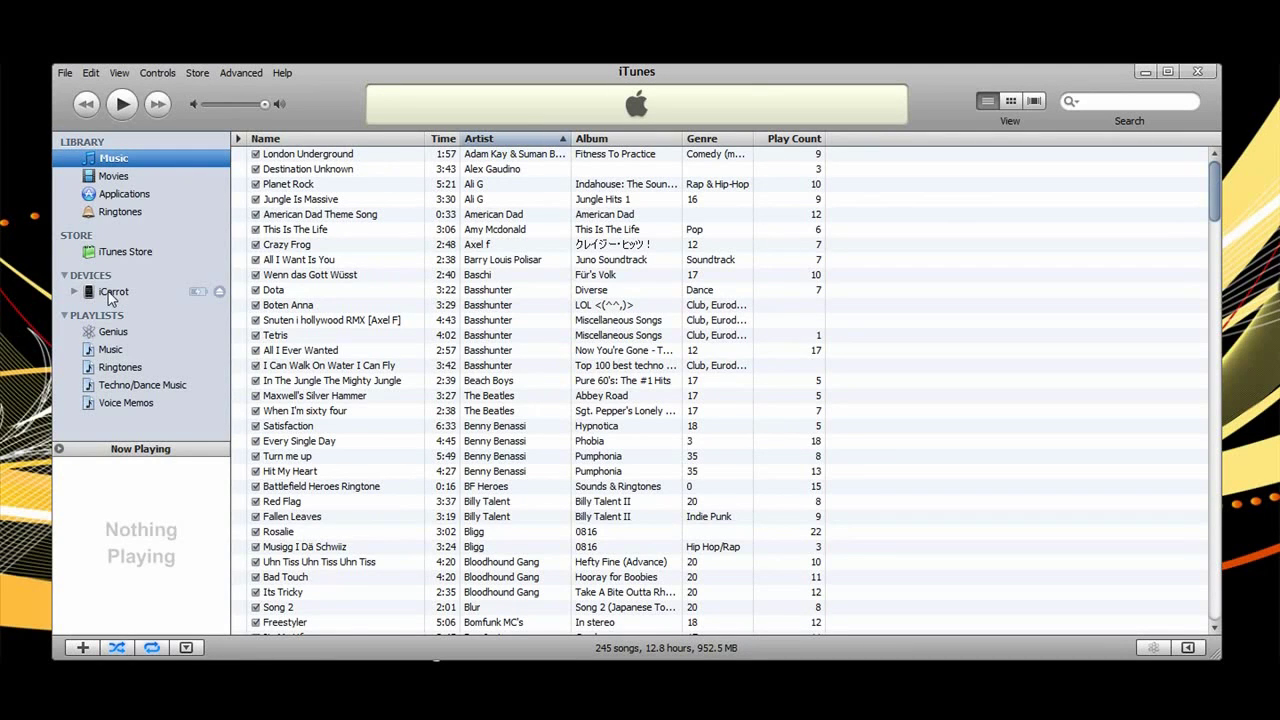
Open the iCarrot device summary in iTunes and show its Identifier (UDID) in place of the serial number
{"action": "left_click", "coordinate": [112, 292]}
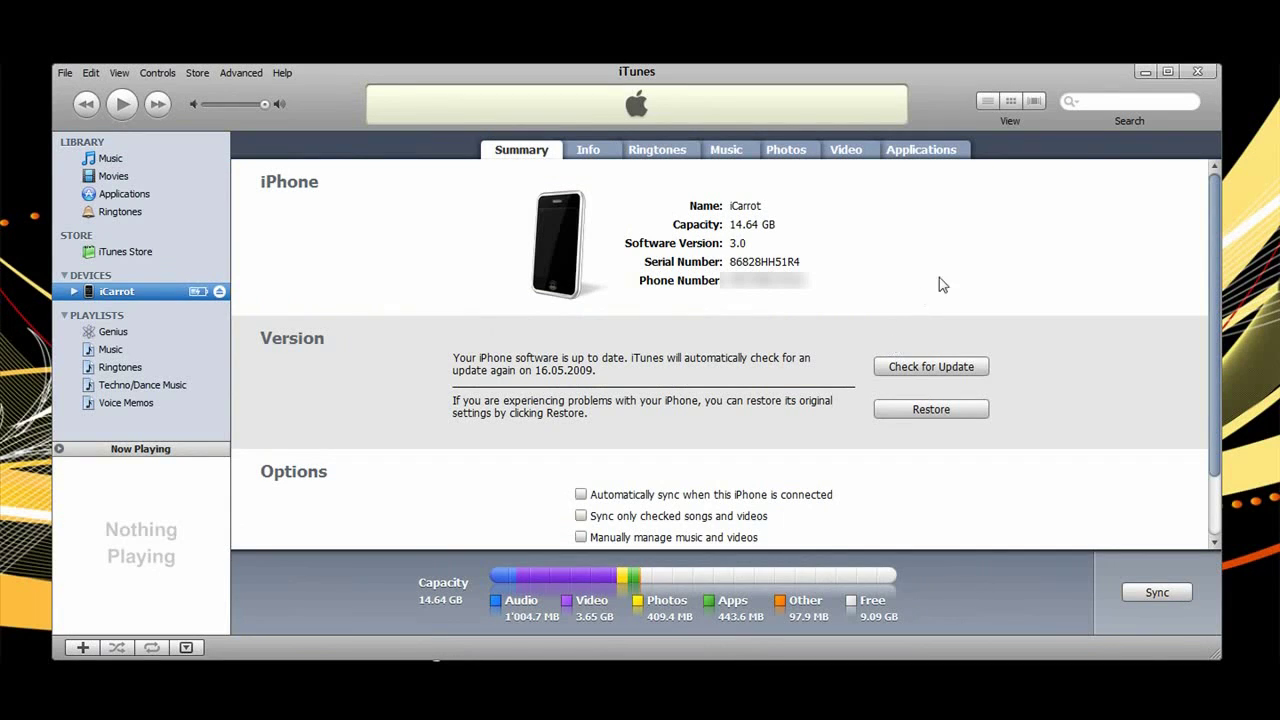
{"action": "left_click", "coordinate": [972, 268]}
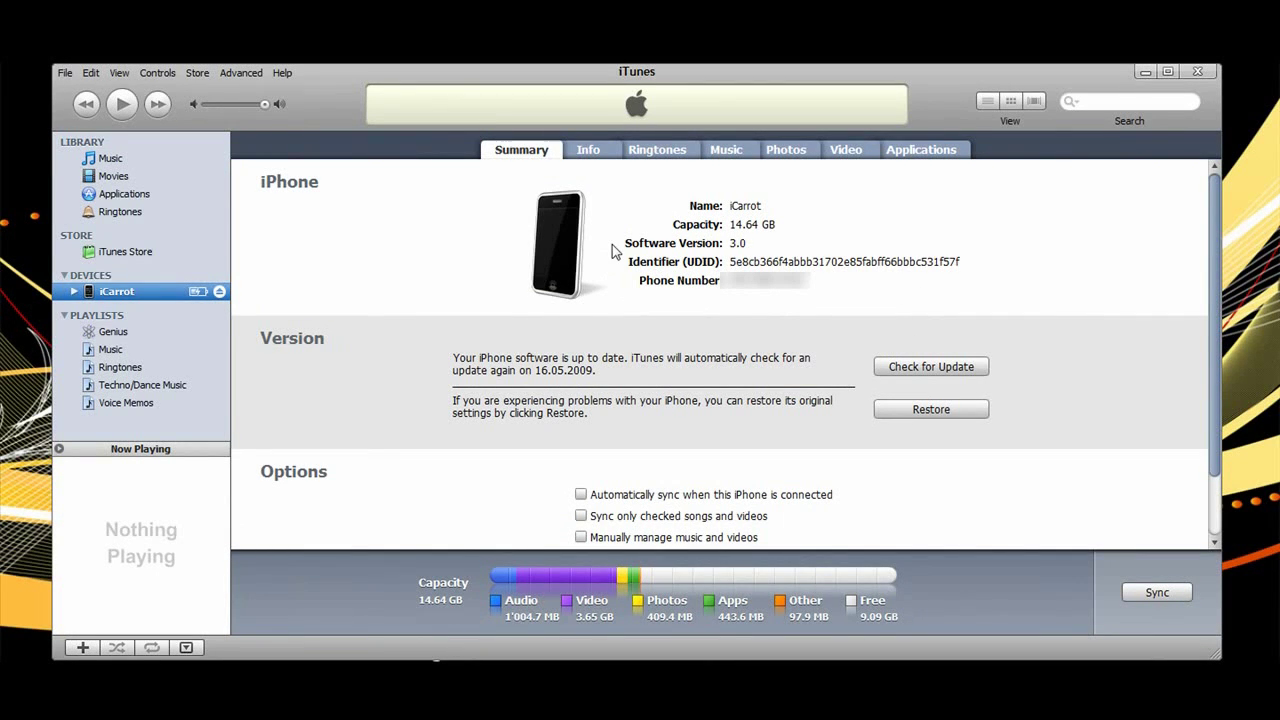
Restore the iPhone with the iPhone1_2_3.0_7A312g_Restore firmware file from Downloads, iPhone Firmwares, 3.0 Beta 5
{"action": "left_click", "coordinate": [922, 412], "text": "shift"}
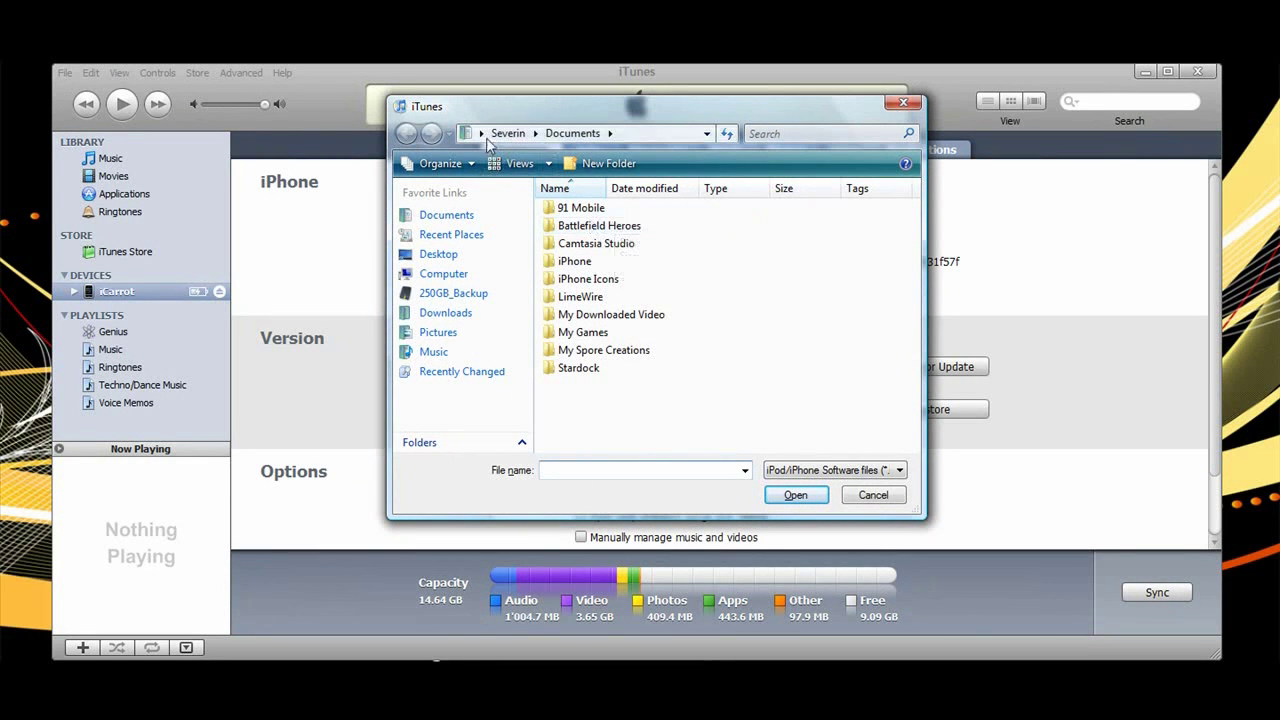
{"action": "key", "text": "alt+Up"}
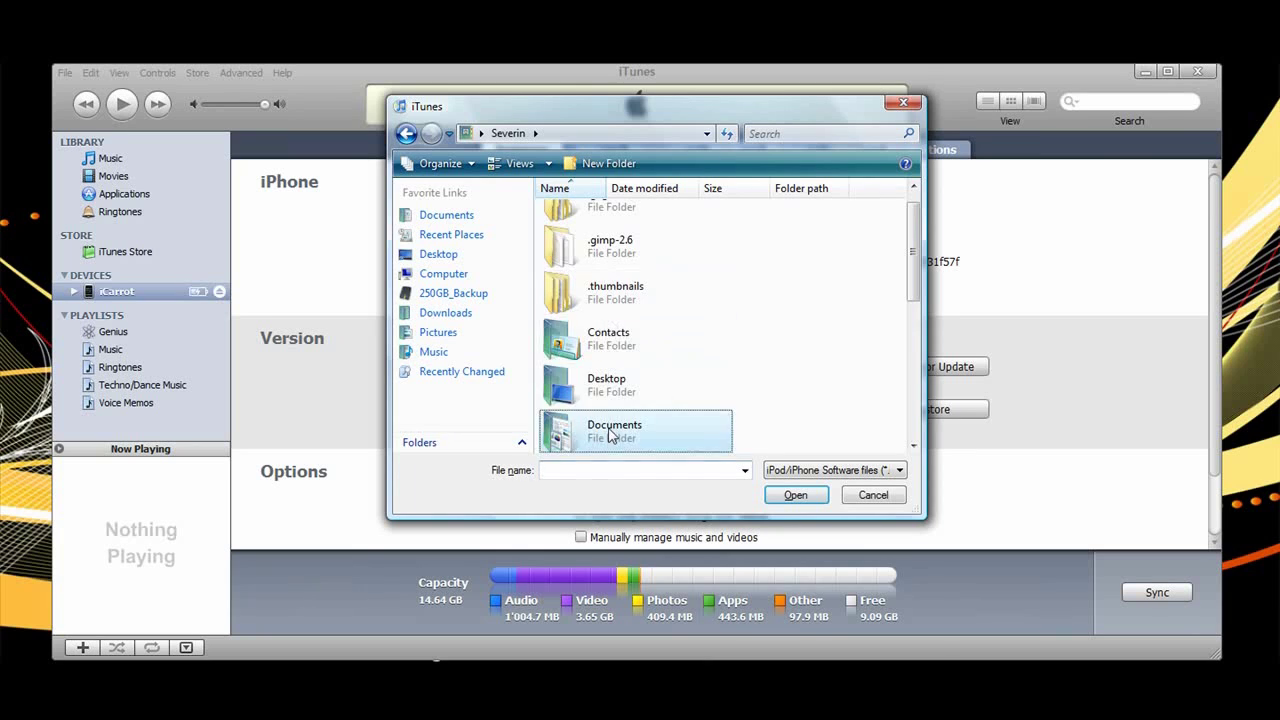
{"action": "scroll", "coordinate": [600, 400], "scroll_direction": "down", "scroll_amount": 1}
{"action": "double_click", "coordinate": [609, 360]}
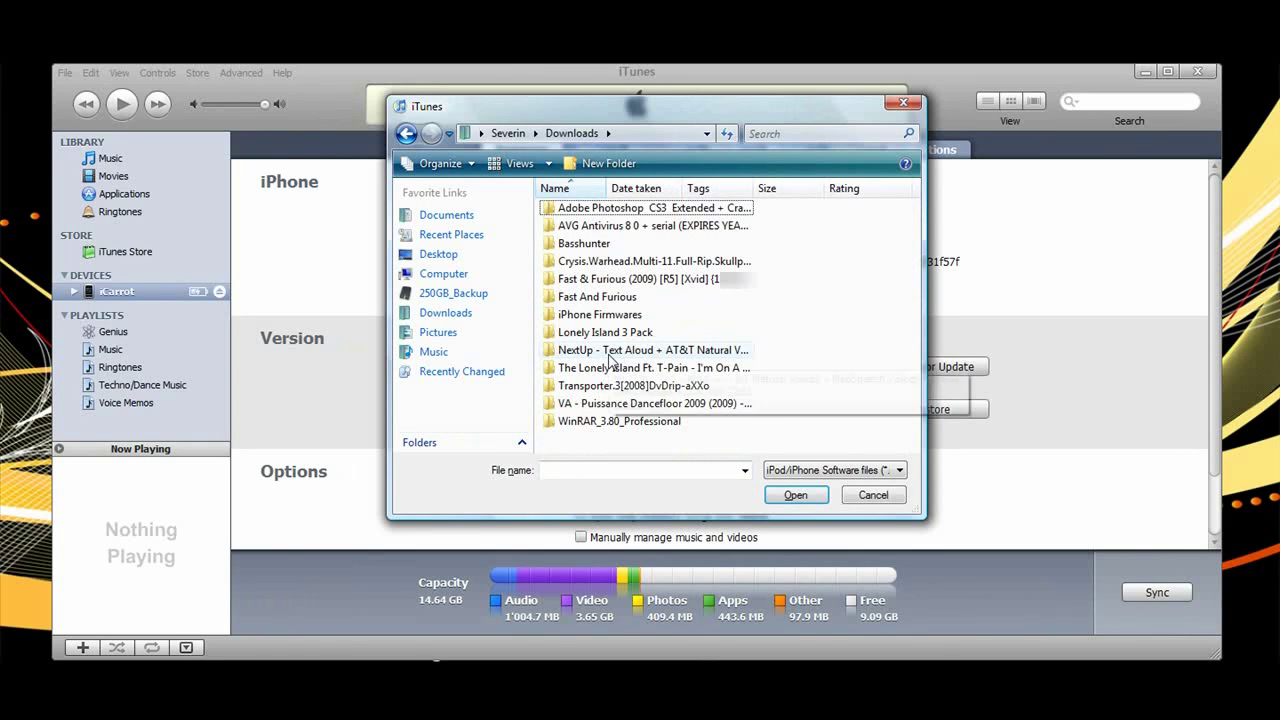
{"action": "double_click", "coordinate": [611, 318]}
{"action": "double_click", "coordinate": [589, 292]}
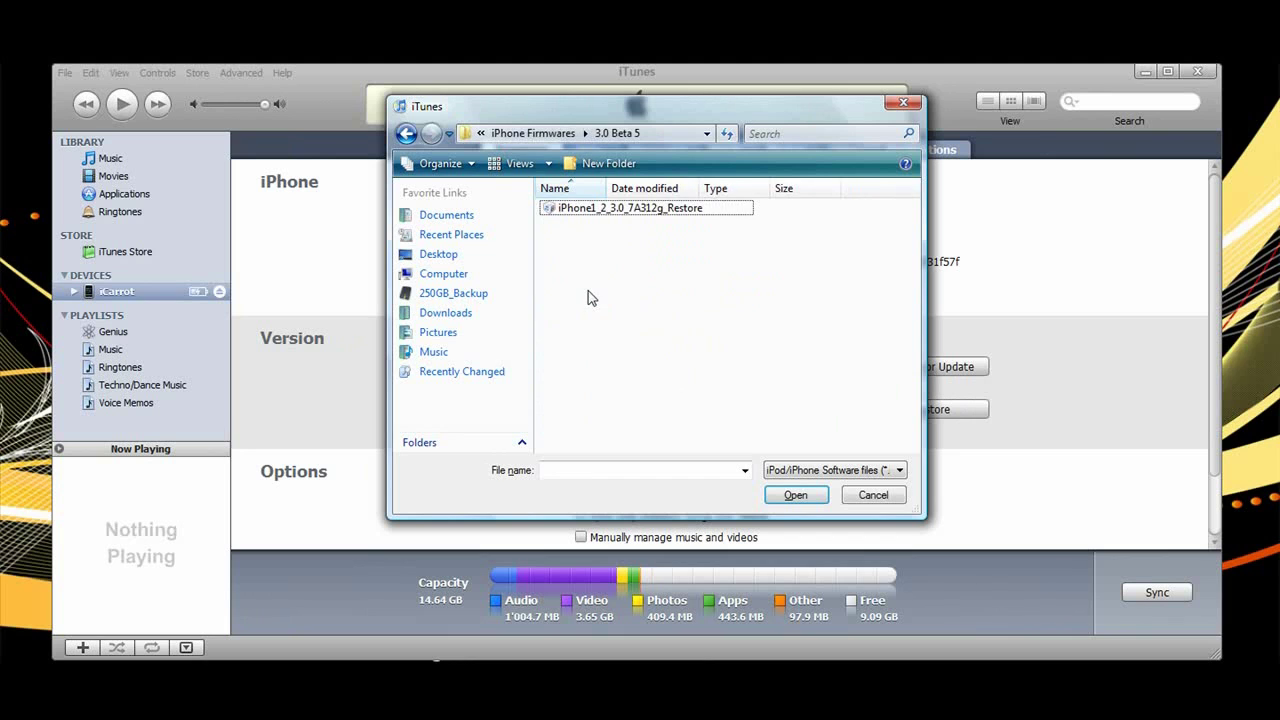
{"action": "left_click", "coordinate": [624, 213]}
{"action": "left_click", "coordinate": [808, 503]}
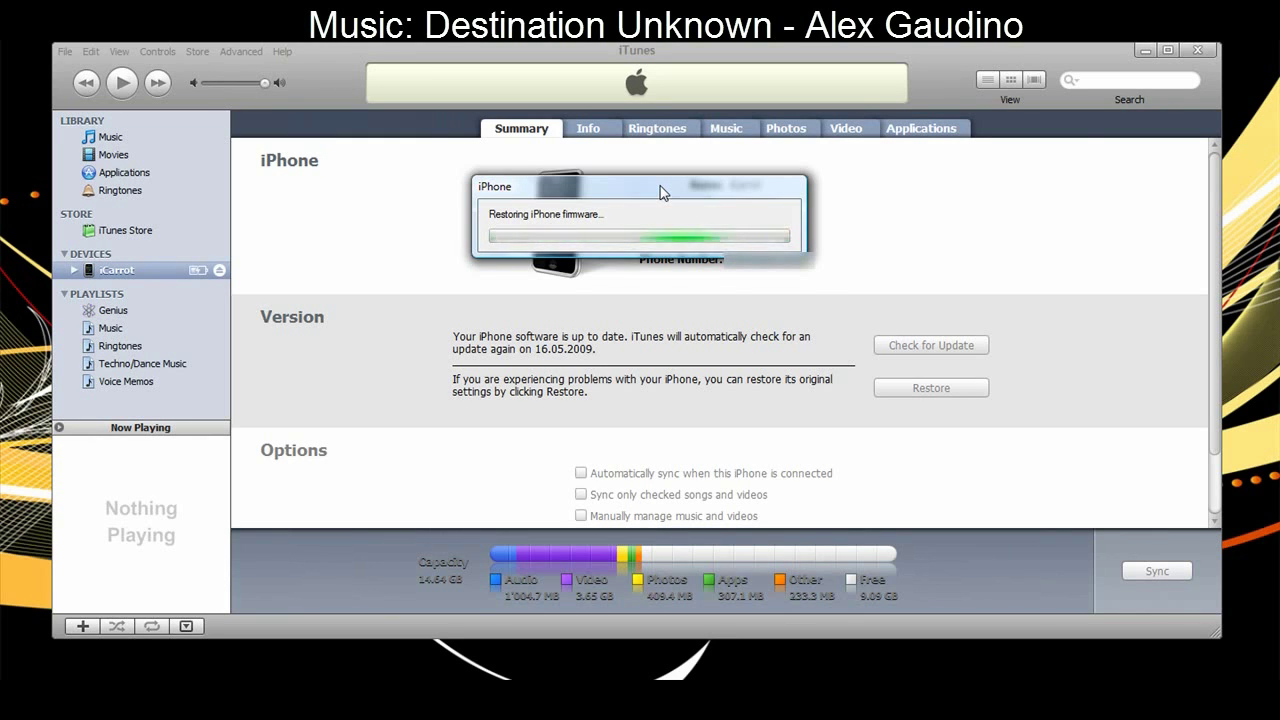
{"action": "left_click", "coordinate": [757, 277]}
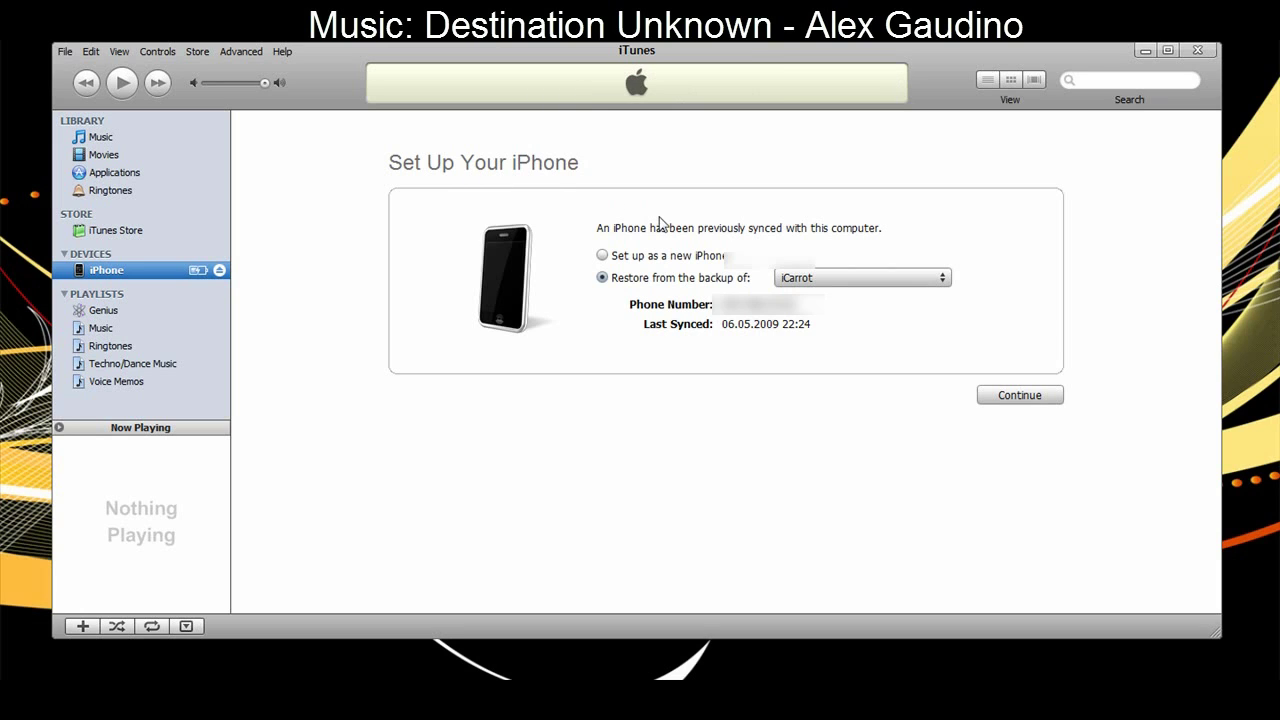
Review the available backups, keep iCarrot as the source, and start restoring the iPhone from it
{"action": "left_click", "coordinate": [800, 280]}
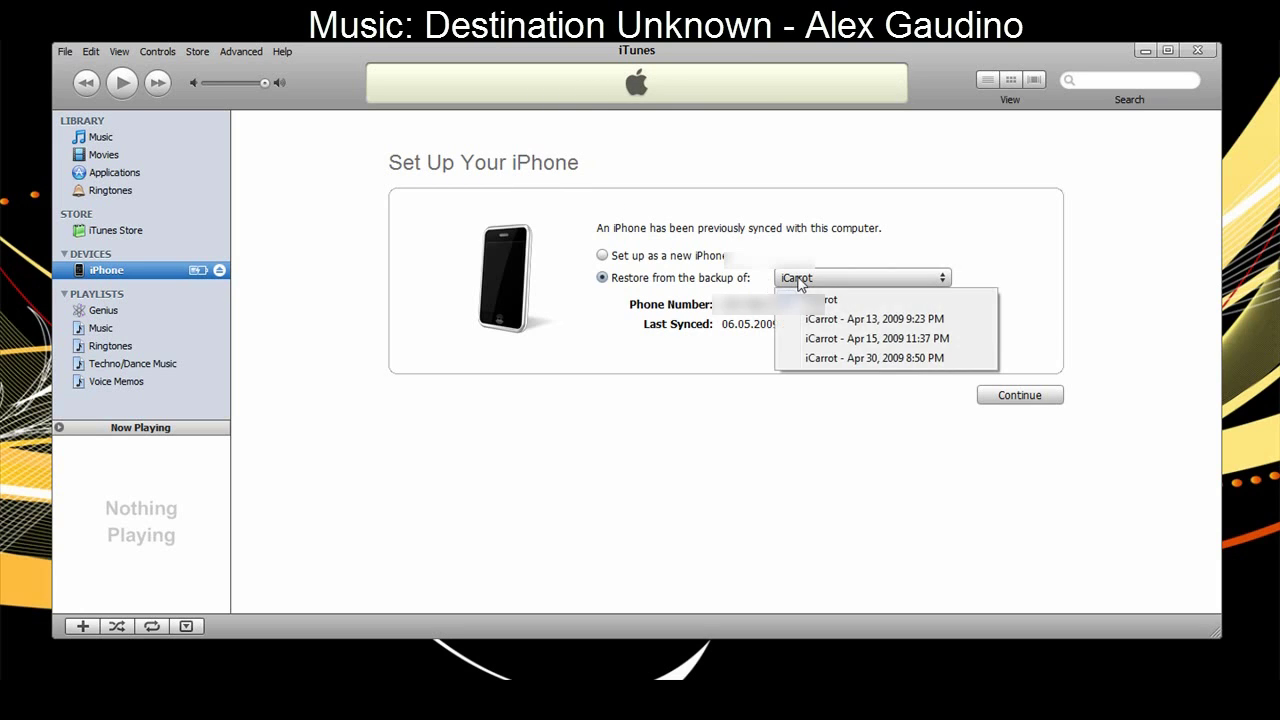
{"action": "left_click", "coordinate": [743, 350]}
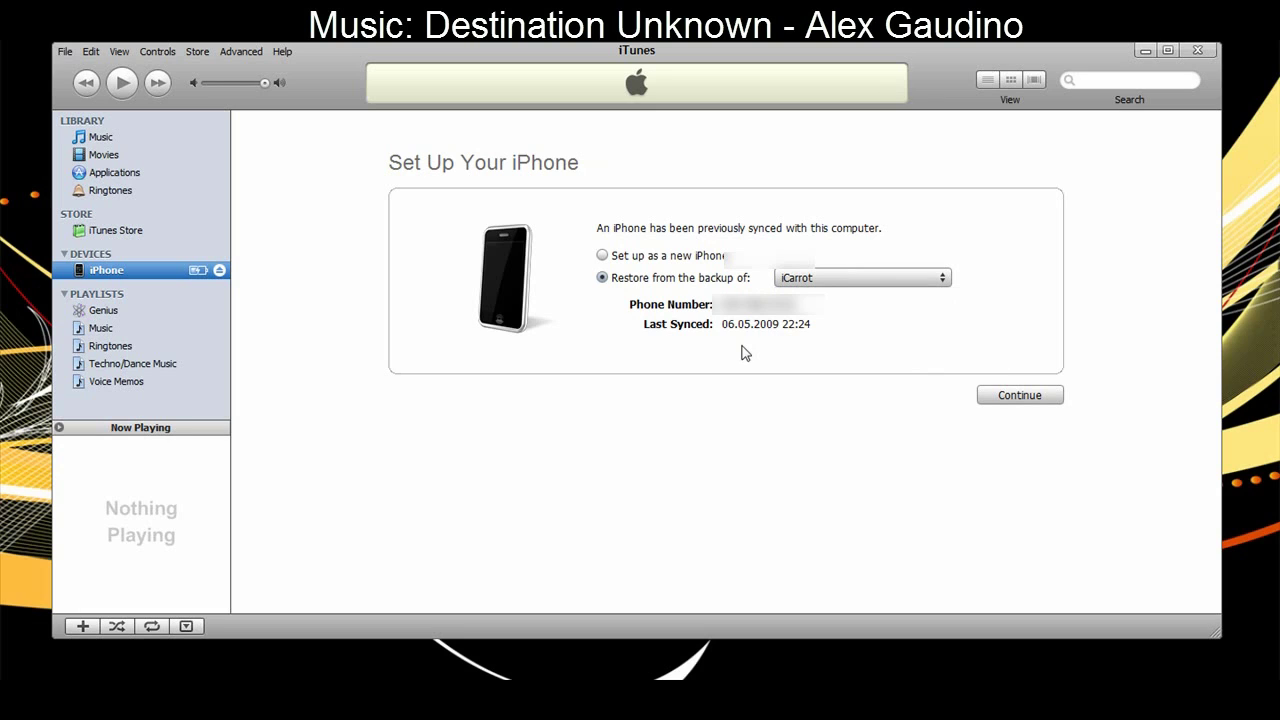
{"action": "left_click", "coordinate": [1032, 396]}
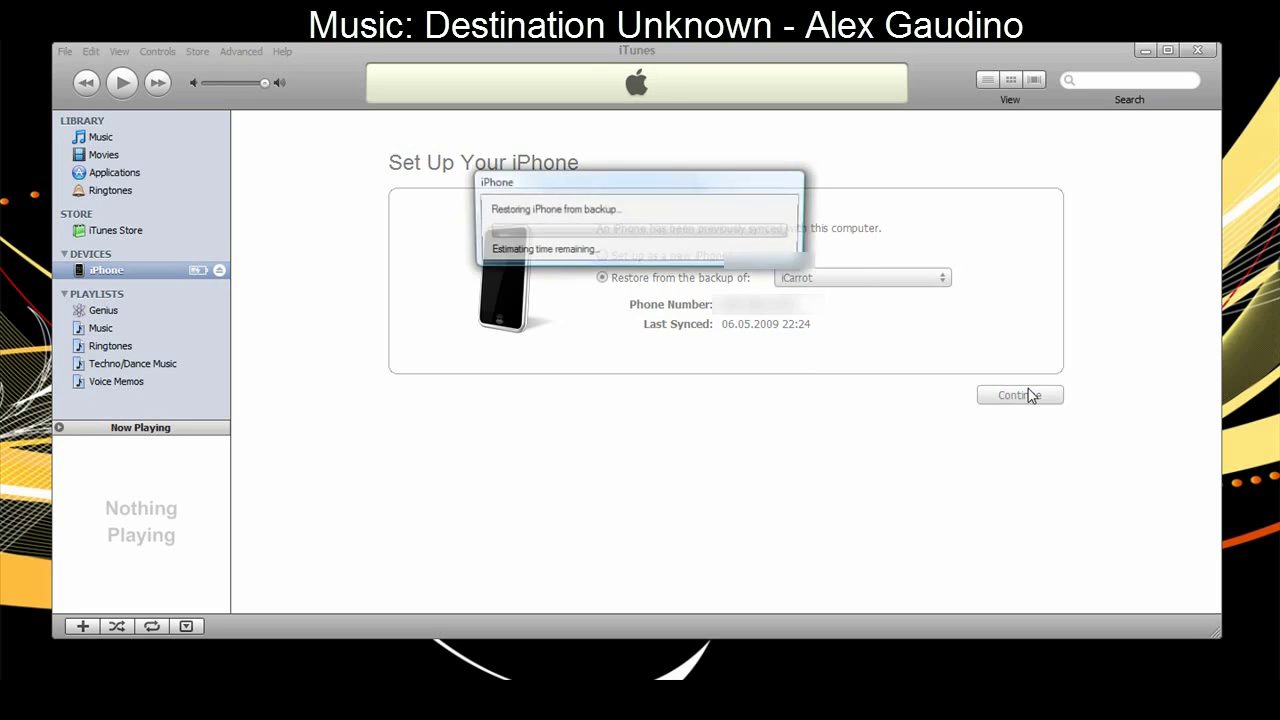